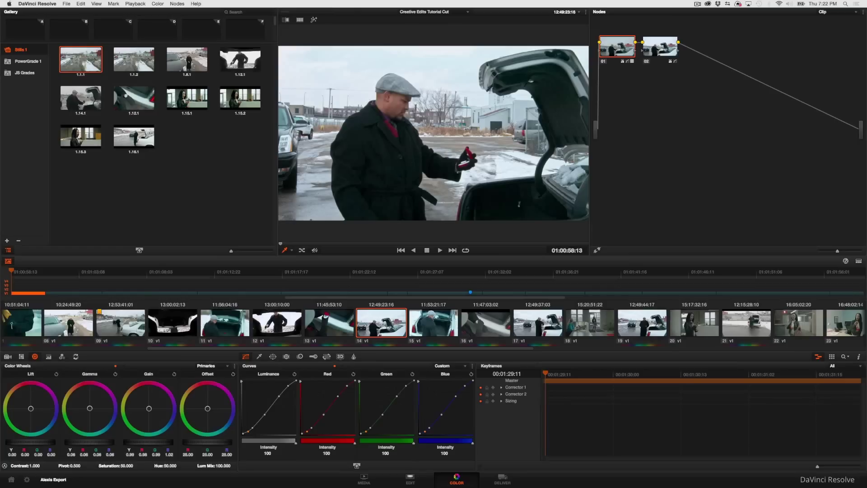
Show the video scopes alongside the viewer for clip 14
{"action": "scroll", "coordinate": [395, 316], "scroll_direction": "left", "scroll_amount": 1}
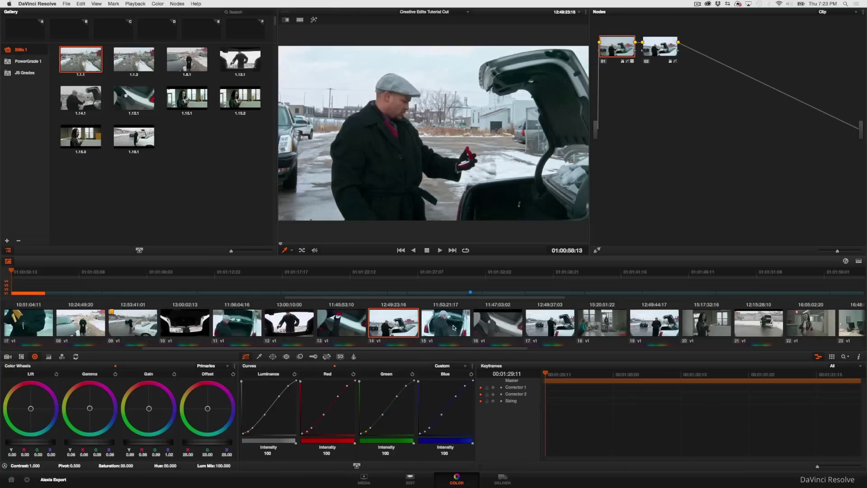
{"action": "right_click", "coordinate": [415, 157]}
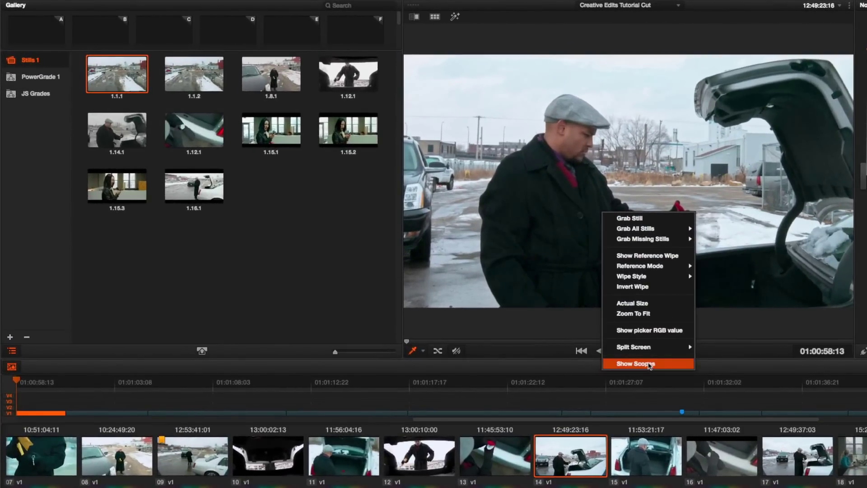
{"action": "left_click", "coordinate": [649, 365]}
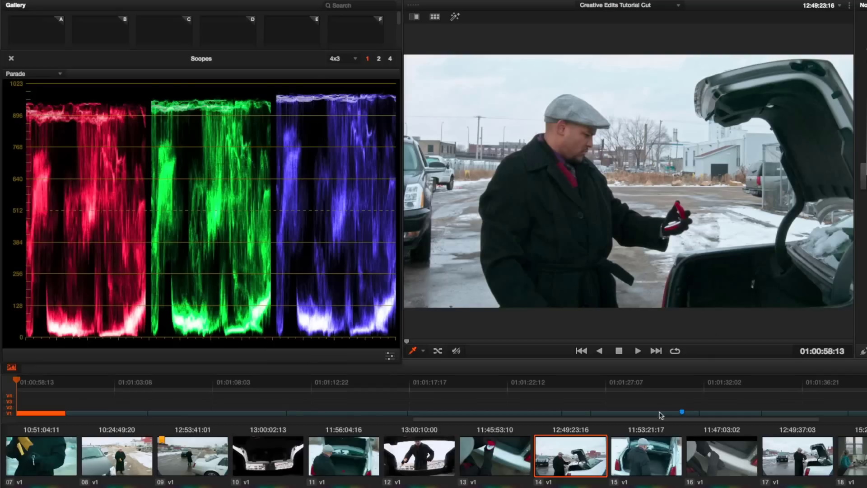
Compare the parades of clips 14 and 15, and nudge clip 15's lift balance towards red to 0.01
{"action": "left_click", "coordinate": [647, 455]}
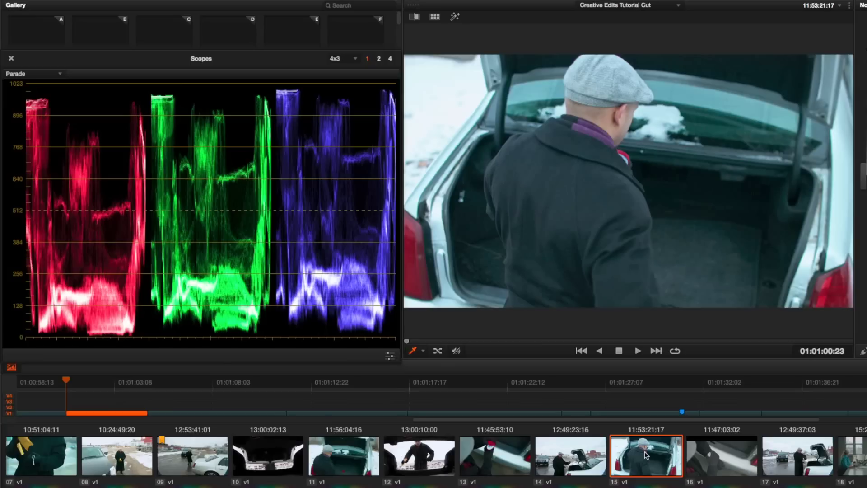
{"action": "left_click", "coordinate": [567, 457]}
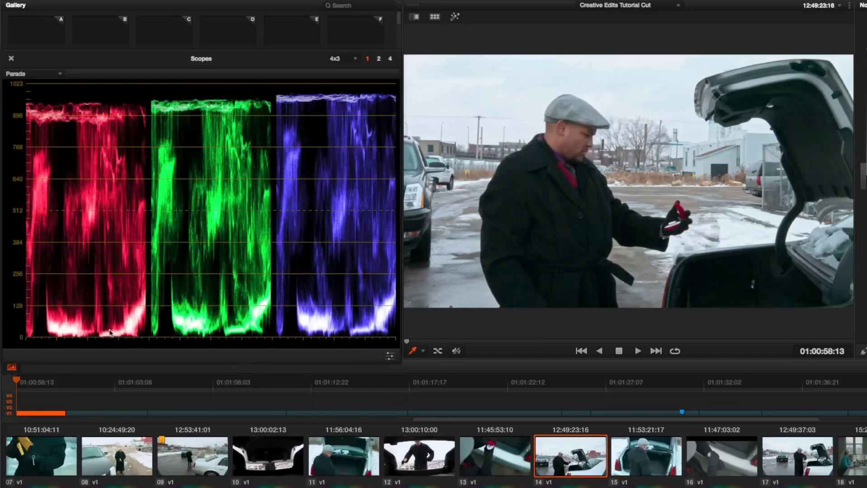
{"action": "left_click", "coordinate": [650, 456]}
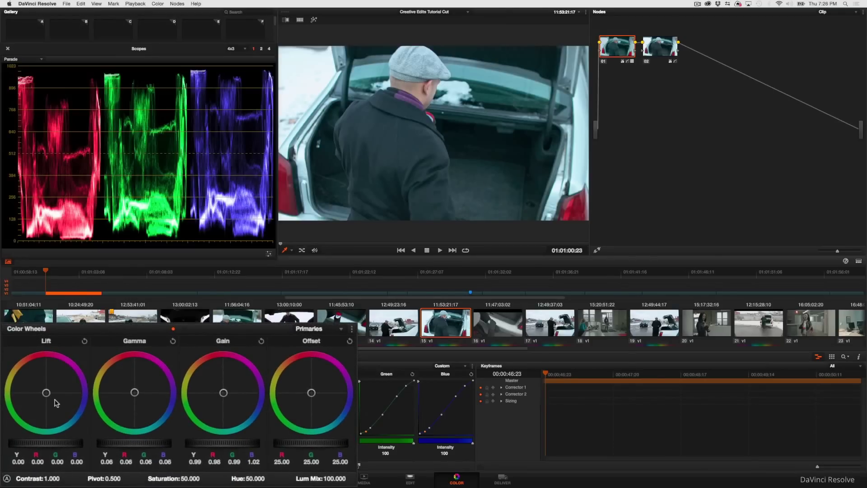
{"action": "left_click_drag", "start_coordinate": [54, 403], "coordinate": [54, 399]}
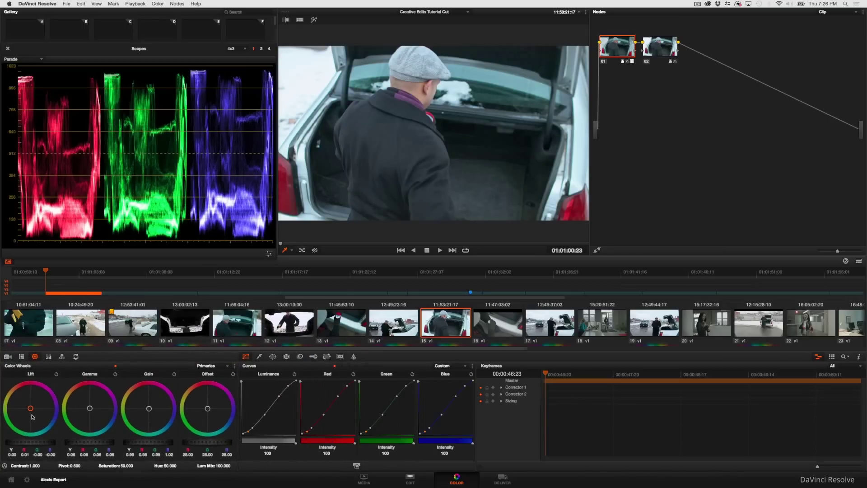
Check clip 14's black level, and lower clip 15's master lift to -0.01 and master gamma to 0.03
{"action": "left_click", "coordinate": [406, 325]}
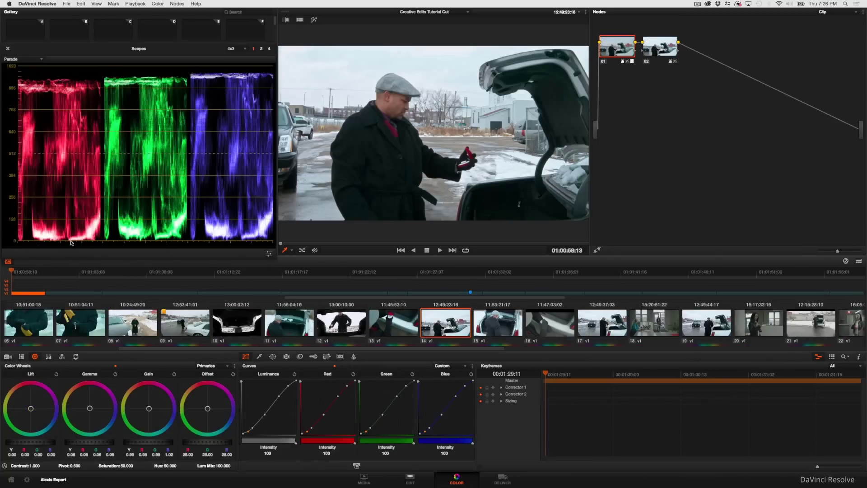
{"action": "left_click", "coordinate": [489, 318]}
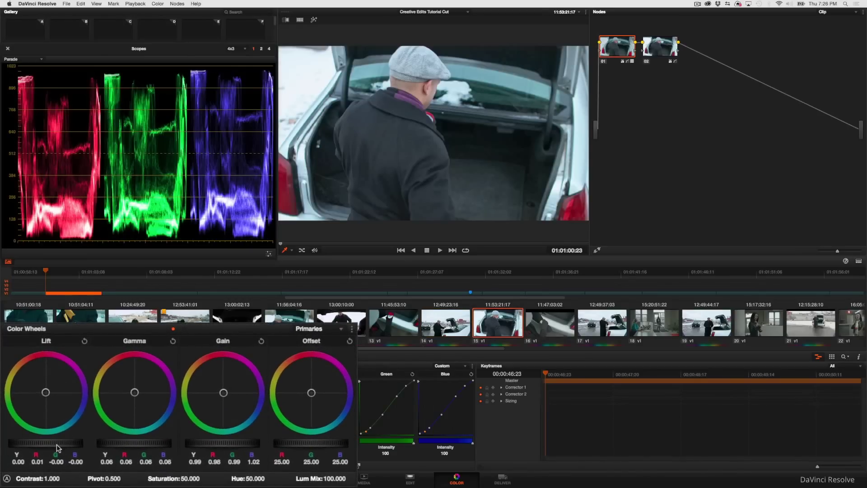
{"action": "mouse_move", "coordinate": [51, 446]}
{"action": "left_mouse_down"}
{"action": "mouse_move", "coordinate": [12, 442]}
{"action": "mouse_move", "coordinate": [36, 439]}
{"action": "left_mouse_up"}
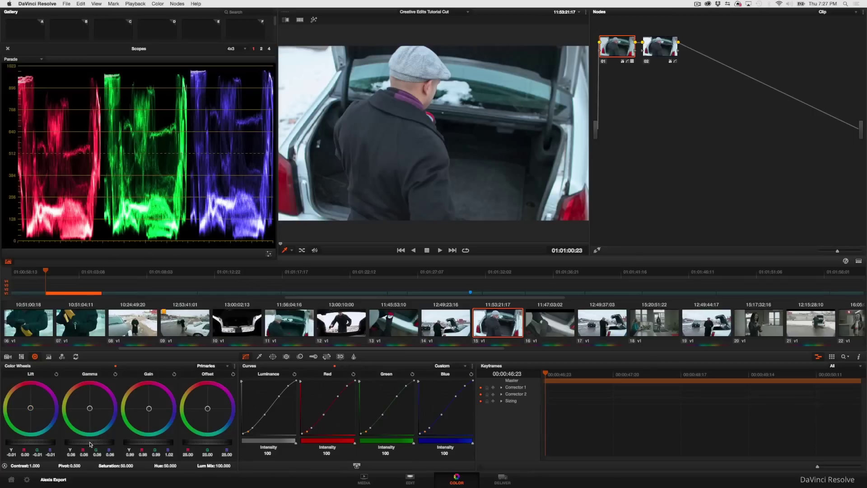
{"action": "left_click_drag", "start_coordinate": [60, 444], "coordinate": [69, 461]}
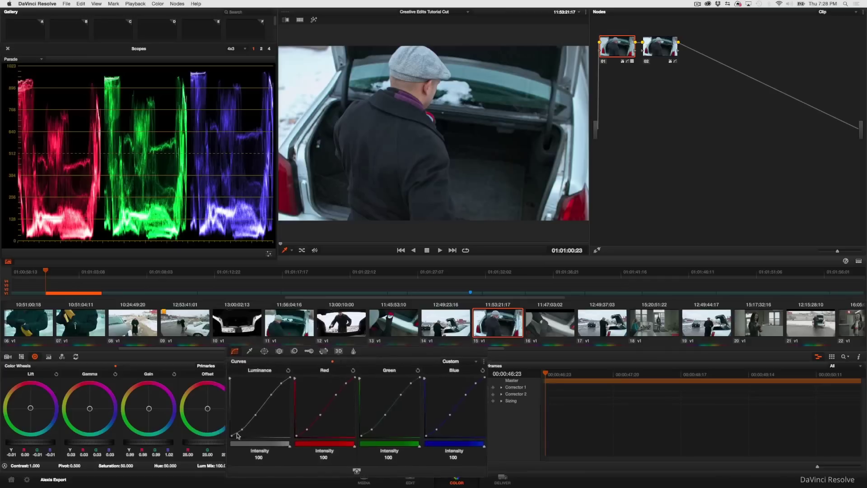
Deepen clip 15's shadows on the luminance curve, adding a control point in the lower midtones and adjusting the midtone point
{"action": "left_click_drag", "start_coordinate": [206, 420], "coordinate": [206, 425]}
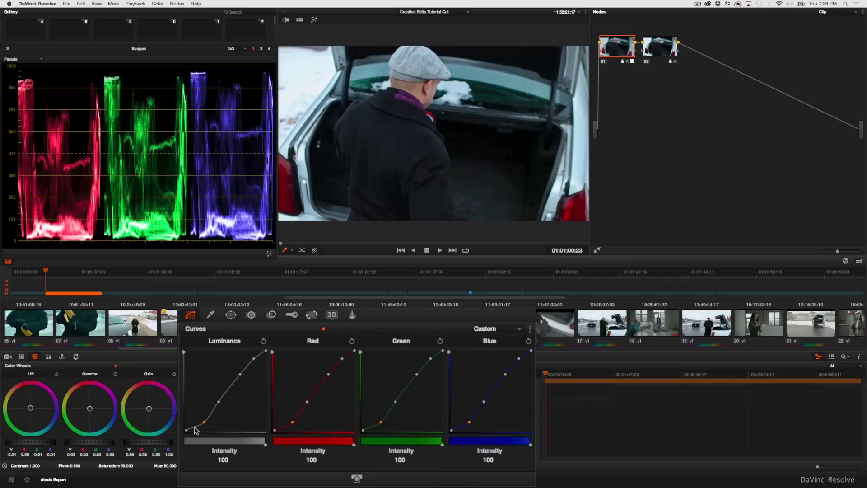
{"action": "left_click", "coordinate": [196, 427]}
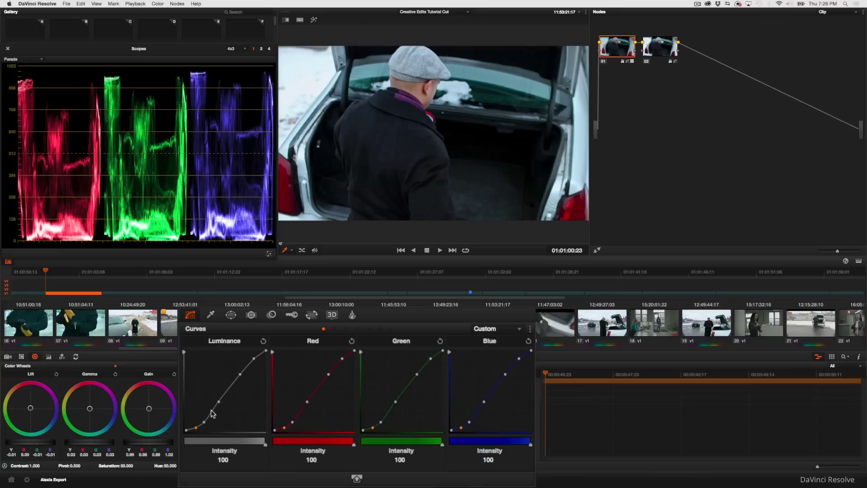
{"action": "left_click", "coordinate": [213, 412]}
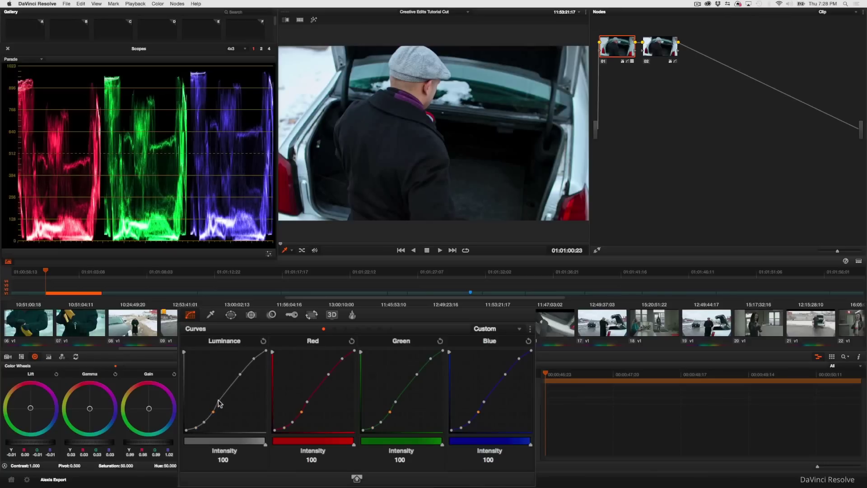
{"action": "left_click_drag", "start_coordinate": [219, 402], "coordinate": [223, 396]}
Compare with clip 14 and warm clip 15's gamma balance to red 0.03, green 0.03 and blue 0.02
{"action": "left_click", "coordinate": [444, 321]}
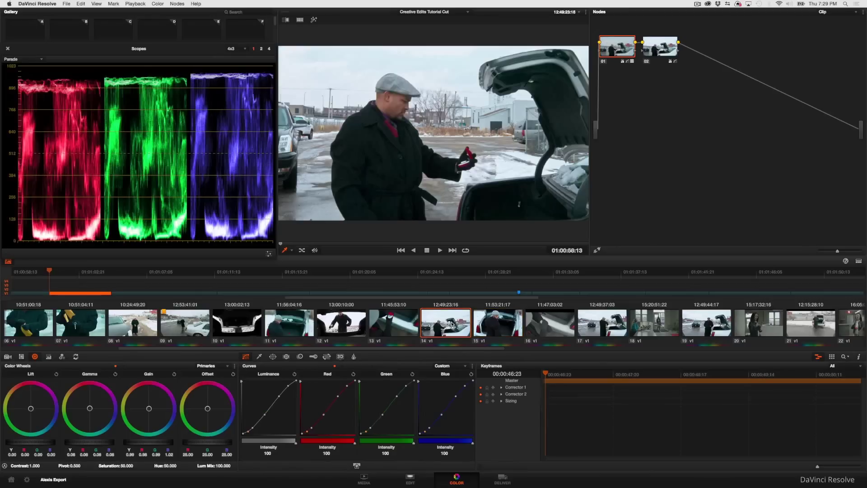
{"action": "left_click", "coordinate": [504, 324]}
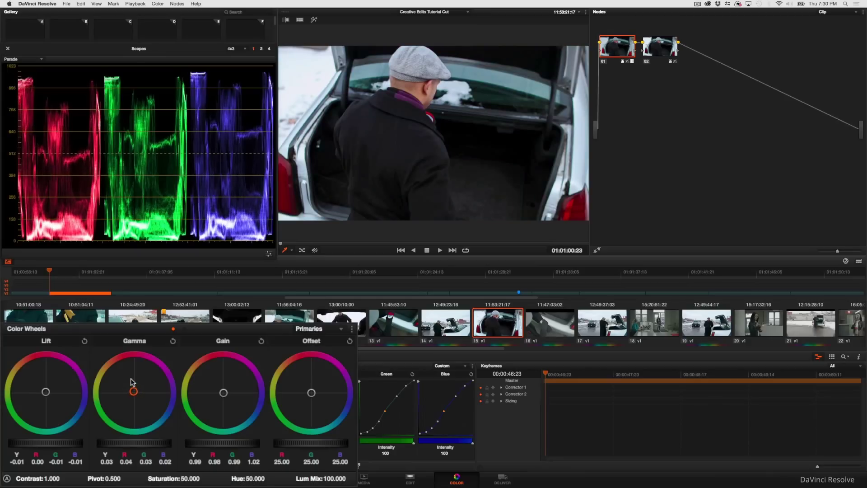
{"action": "left_click_drag", "start_coordinate": [134, 391], "coordinate": [141, 412]}
Switch repeatedly between clips 14 and 15 to compare their blacks, colour balance and saturation
{"action": "left_click", "coordinate": [454, 323]}
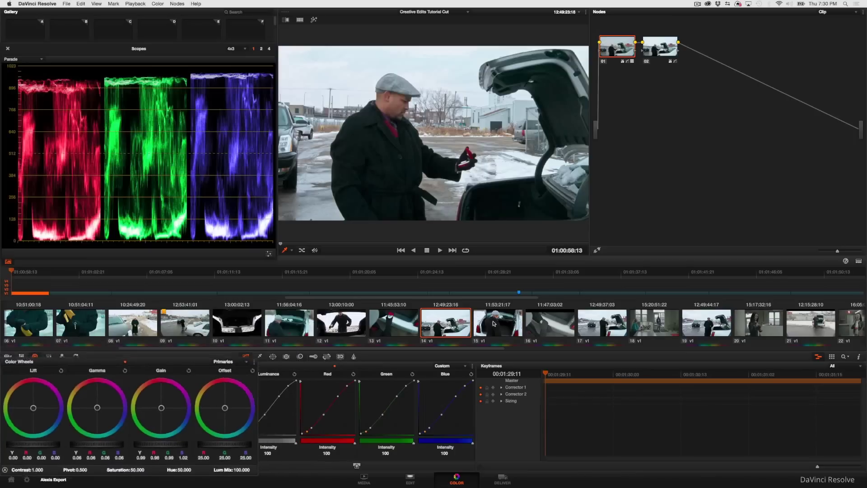
{"action": "left_click", "coordinate": [487, 322]}
{"action": "left_click", "coordinate": [453, 322]}
{"action": "left_click", "coordinate": [487, 322]}
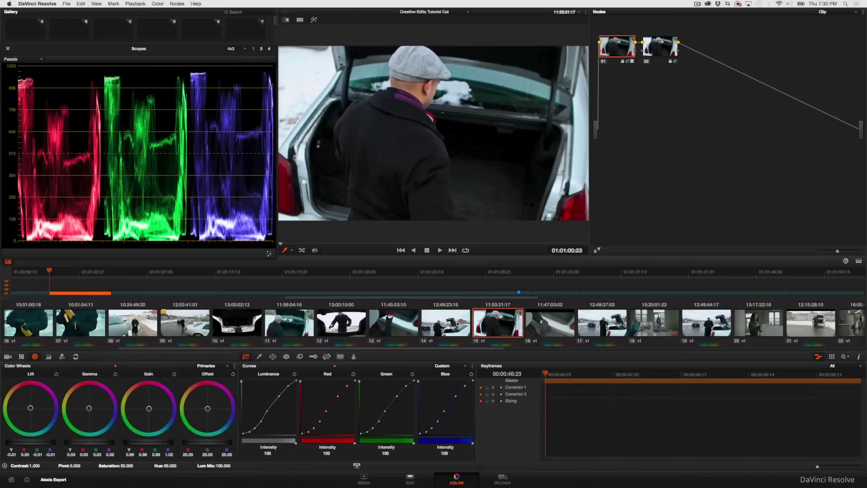
{"action": "left_click", "coordinate": [457, 323]}
{"action": "left_click", "coordinate": [490, 321]}
{"action": "left_click", "coordinate": [457, 324]}
{"action": "left_click", "coordinate": [501, 324]}
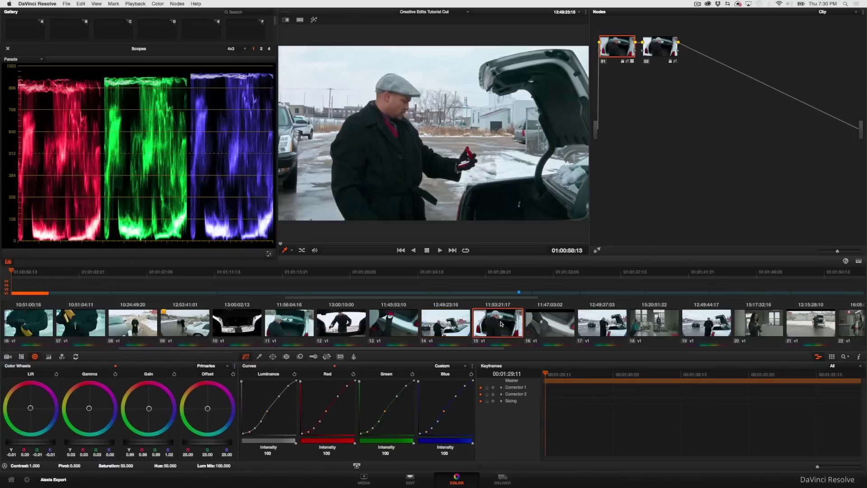
{"action": "key", "text": "Down"}
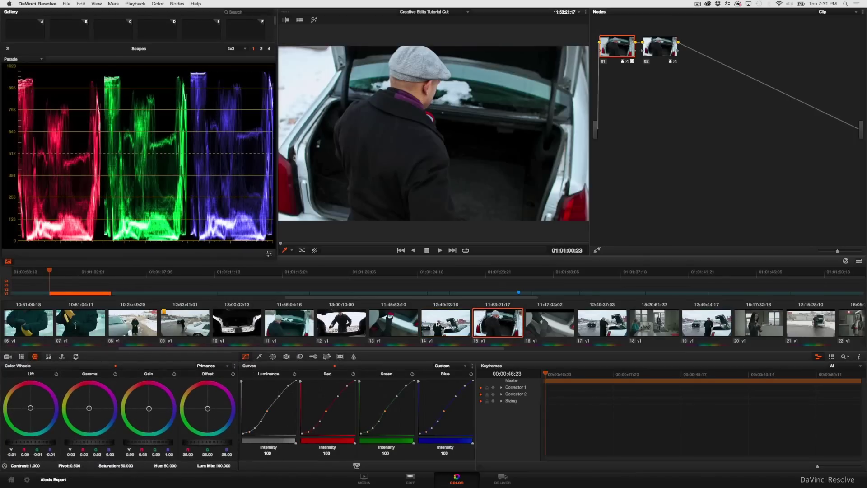
{"action": "left_click", "coordinate": [459, 327]}
{"action": "left_click", "coordinate": [500, 326]}
Reduce clip 15's saturation to 40.2 and set its gamma balance to 0.03 in red, green and blue
{"action": "left_click_drag", "start_coordinate": [128, 465], "coordinate": [123, 465]}
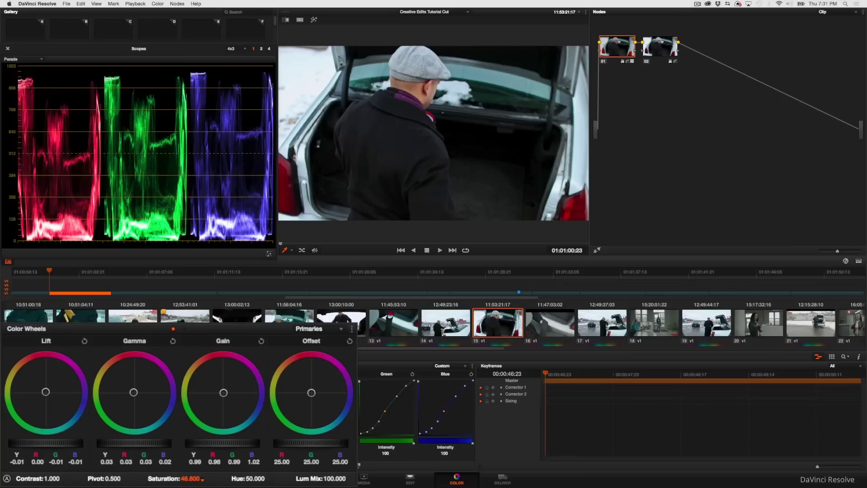
{"action": "mouse_move", "coordinate": [190, 478]}
{"action": "left_mouse_down"}
{"action": "mouse_move", "coordinate": [177, 478]}
{"action": "mouse_move", "coordinate": [191, 478]}
{"action": "left_mouse_up"}
{"action": "left_click", "coordinate": [435, 324]}
{"action": "left_click", "coordinate": [490, 321]}
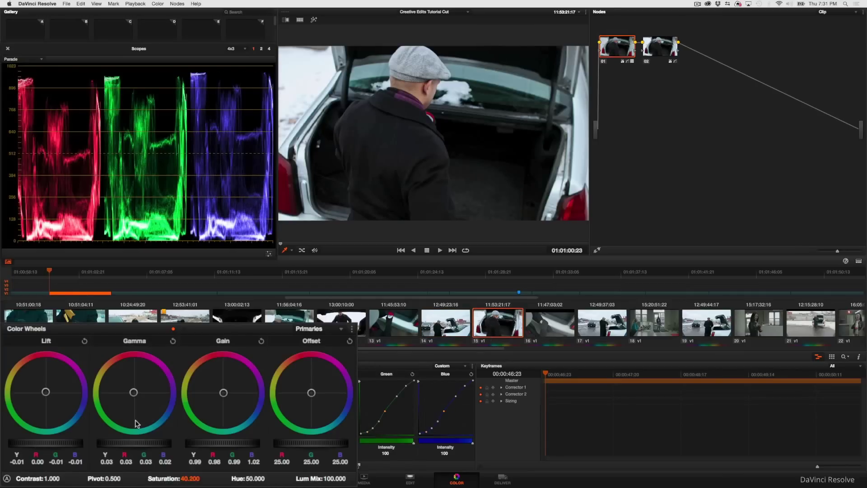
{"action": "left_click_drag", "start_coordinate": [142, 404], "coordinate": [145, 407]}
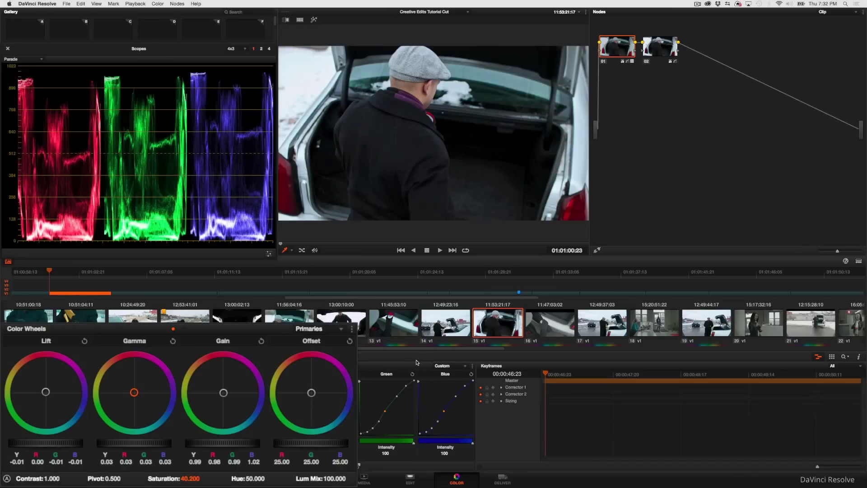
Play across the cut from clip 14 into clip 15 and alternate between the two shots to check the match
{"action": "left_click", "coordinate": [443, 331]}
{"action": "left_click", "coordinate": [491, 325]}
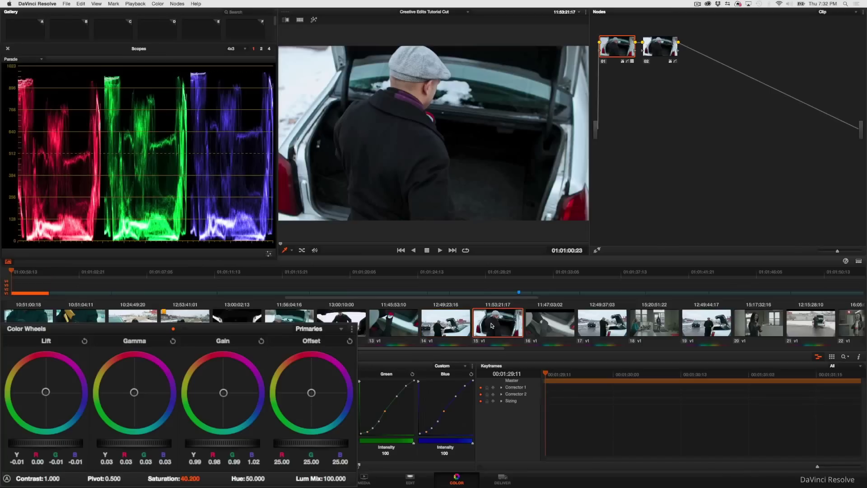
{"action": "left_click", "coordinate": [449, 325]}
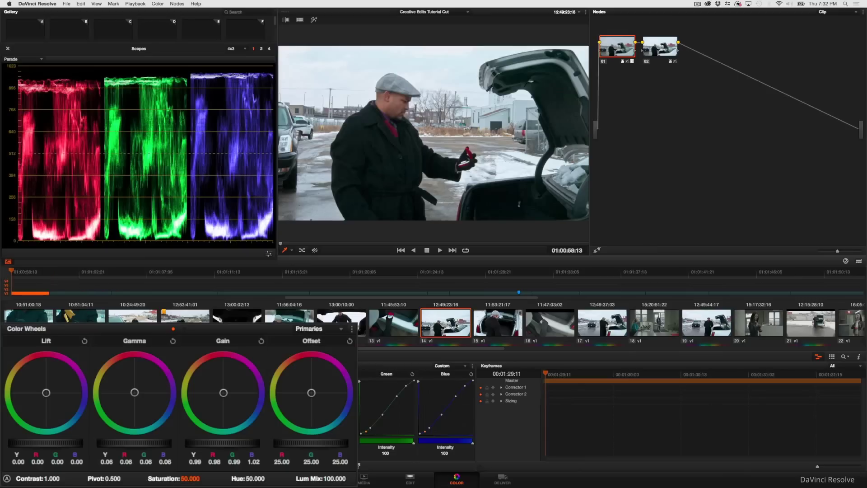
{"action": "key", "text": "space"}
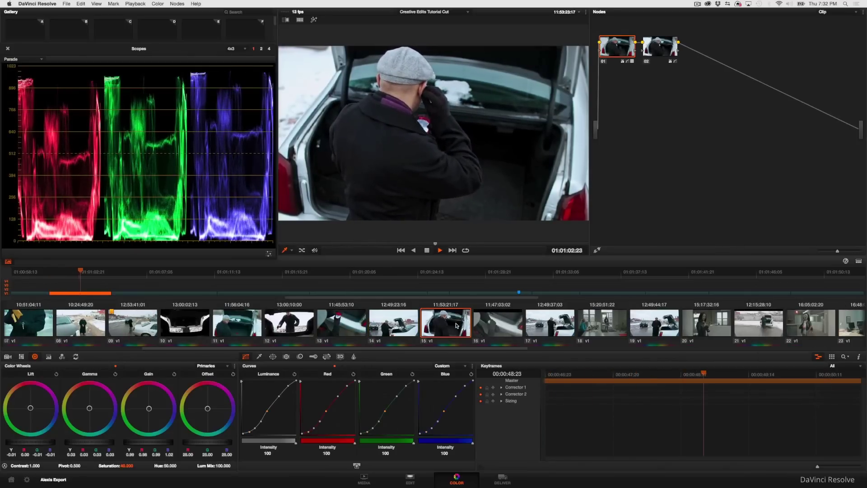
{"action": "key", "text": "space"}
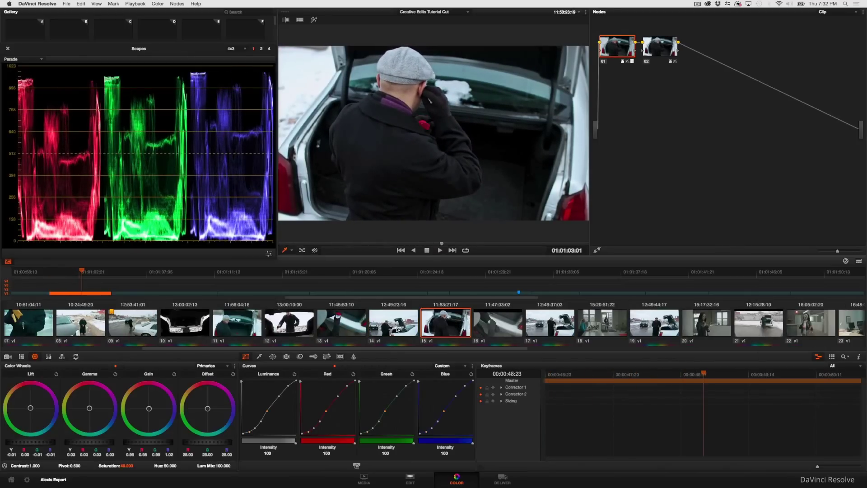
{"action": "left_click", "coordinate": [399, 326]}
{"action": "left_click", "coordinate": [442, 324]}
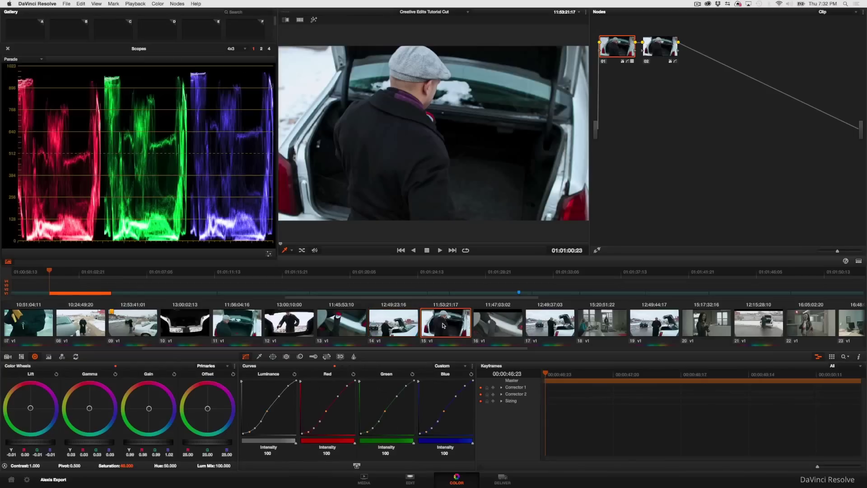
{"action": "left_click", "coordinate": [394, 327]}
{"action": "left_click", "coordinate": [439, 326]}
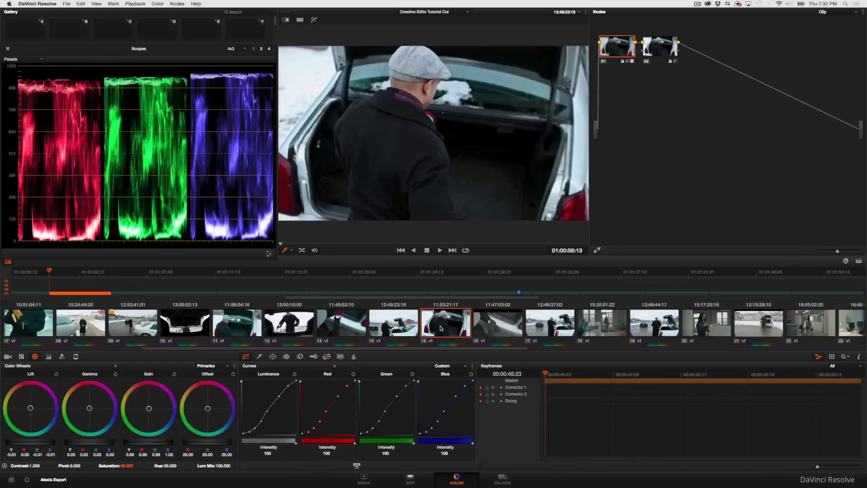
{"action": "left_click", "coordinate": [400, 326]}
{"action": "left_click", "coordinate": [436, 326]}
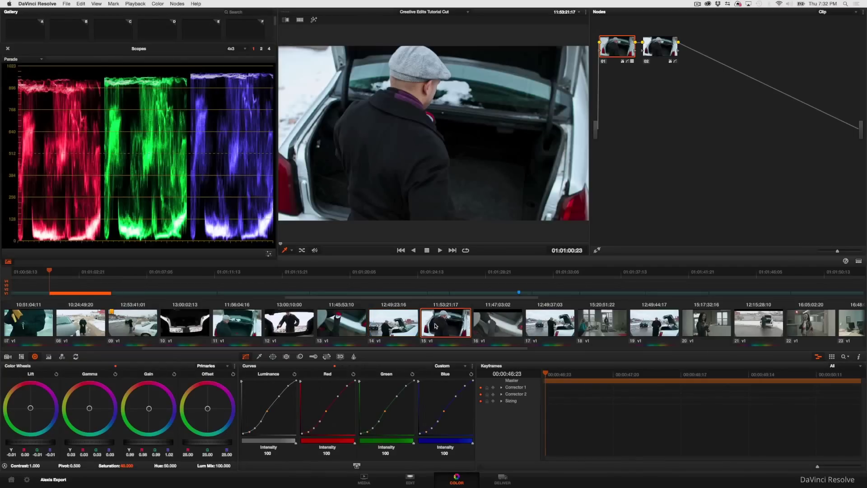